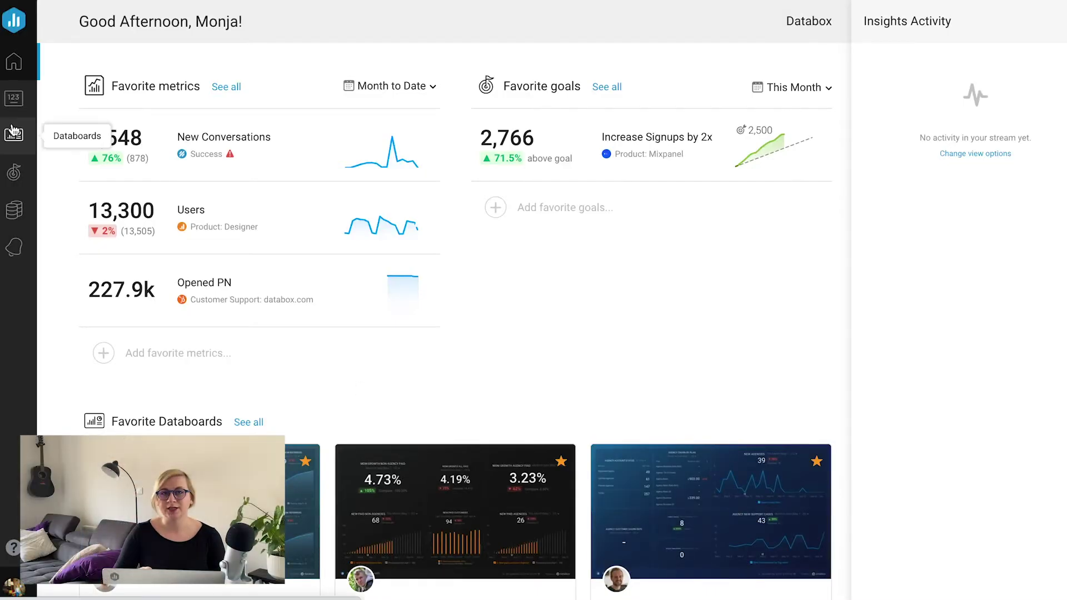
- Start a new blank databoard from the Databoards list
{"action": "left_click", "coordinate": [14, 131]}
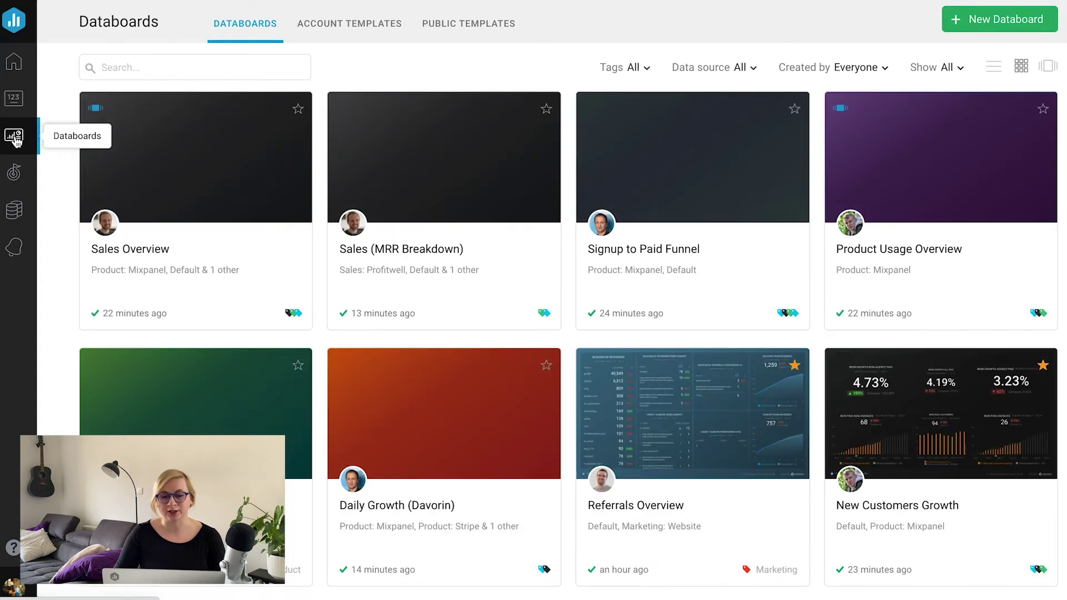
{"action": "left_click", "coordinate": [995, 20]}
{"action": "left_click", "coordinate": [979, 84]}
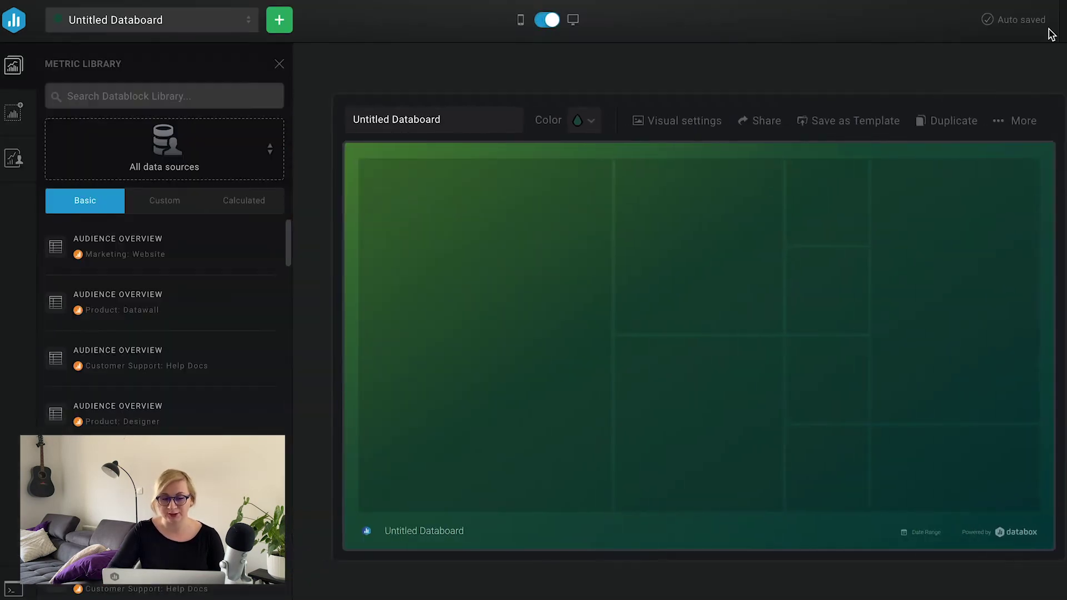
- Set the metric library source to HubSpot Marketing and place the Email Marketing Source new-opportunities metric on the canvas
{"action": "left_click", "coordinate": [207, 149]}
{"action": "type", "text": "hubspot"}
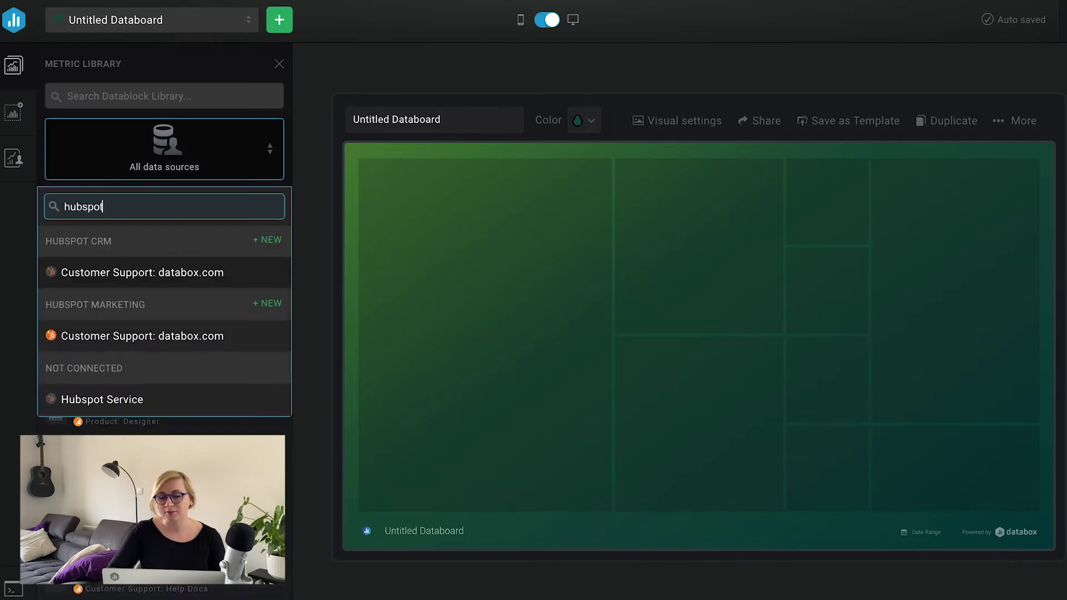
{"action": "left_click", "coordinate": [167, 340]}
{"action": "left_click", "coordinate": [169, 340]}
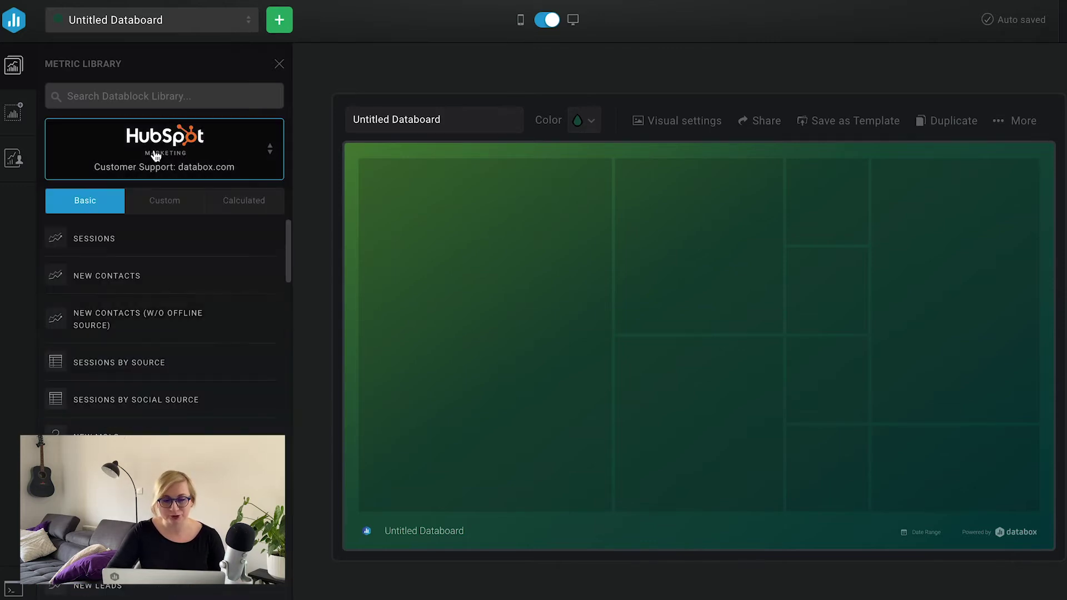
{"action": "left_click", "coordinate": [150, 94]}
{"action": "type", "text": "new opport"}
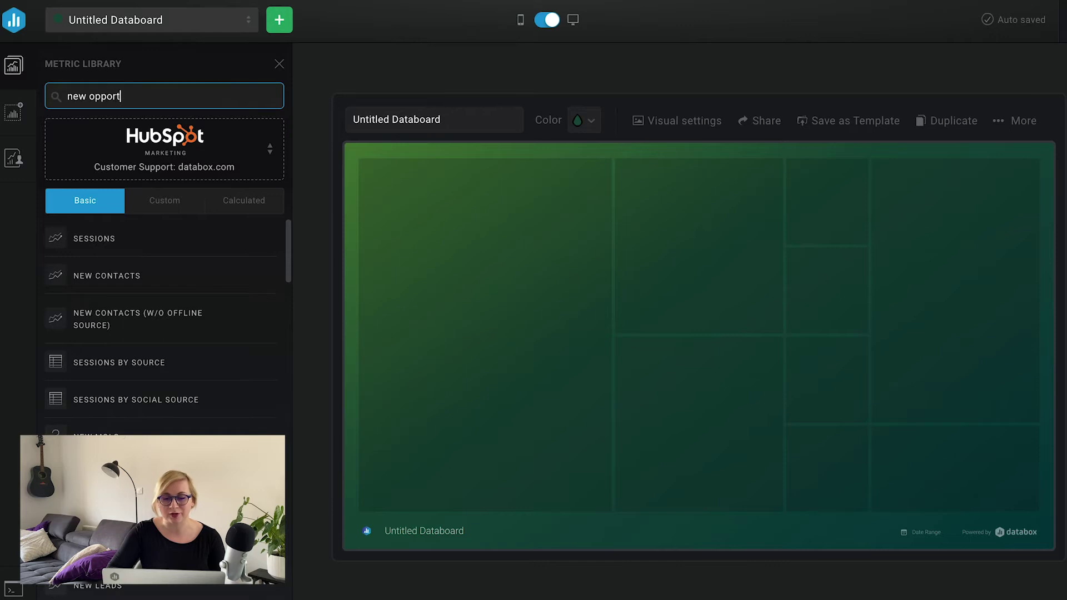
{"action": "type", "text": "u"}
{"action": "left_click_drag", "start_coordinate": [267, 401], "coordinate": [464, 340]}
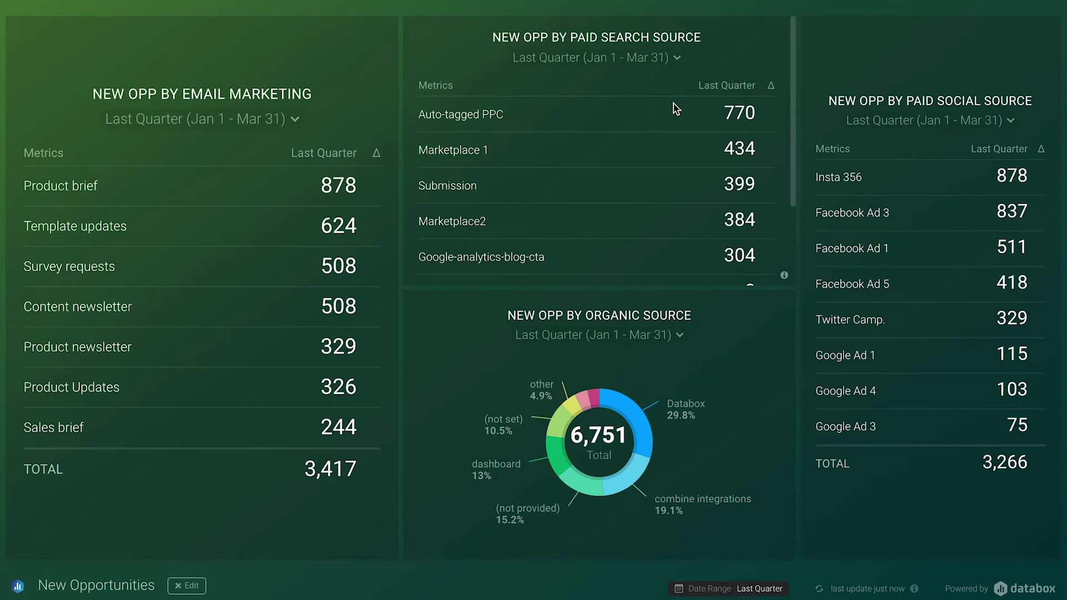
{"action": "mouse_move", "coordinate": [14, 112]}
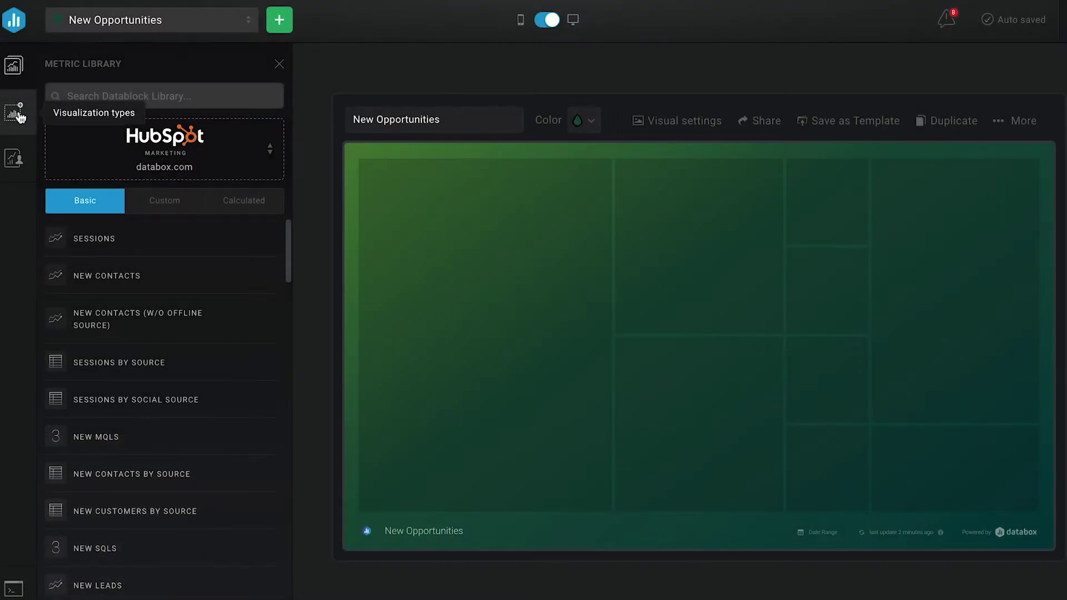
- Add a table showing HubSpot Marketing New Opportunities by Email Marketing Source
{"action": "left_click", "coordinate": [15, 113]}
{"action": "left_click_drag", "start_coordinate": [157, 183], "coordinate": [441, 236]}
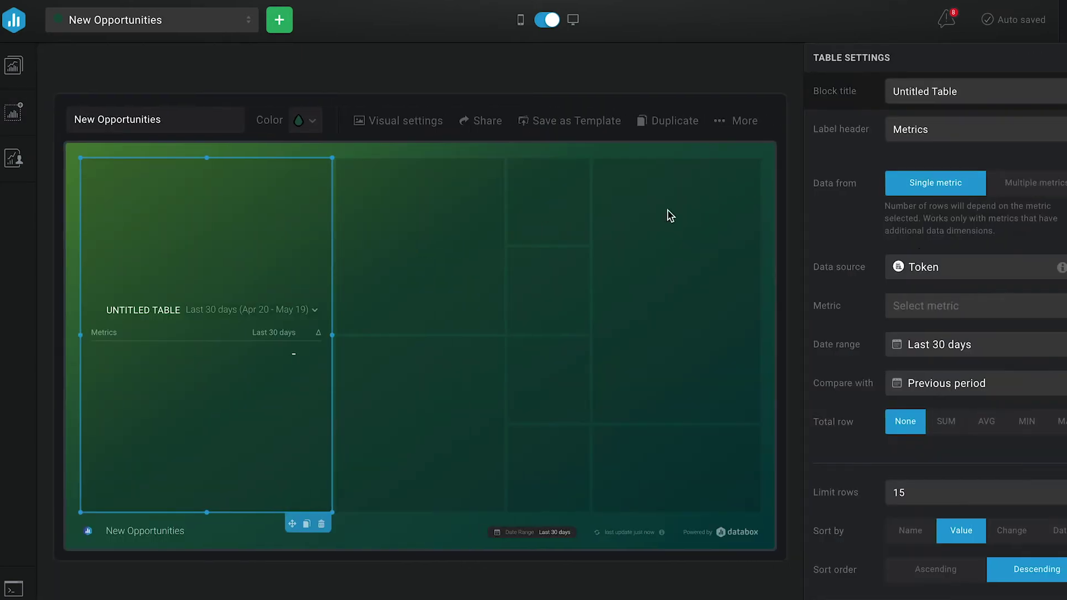
{"action": "left_click", "coordinate": [965, 268]}
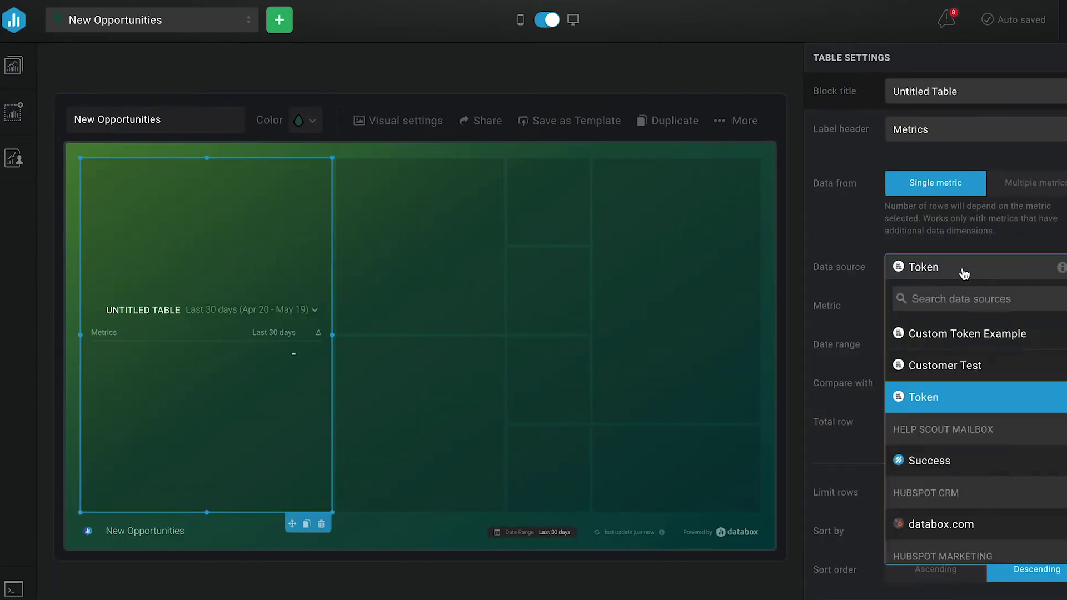
{"action": "type", "text": "hubspot"}
{"action": "left_click", "coordinate": [972, 434]}
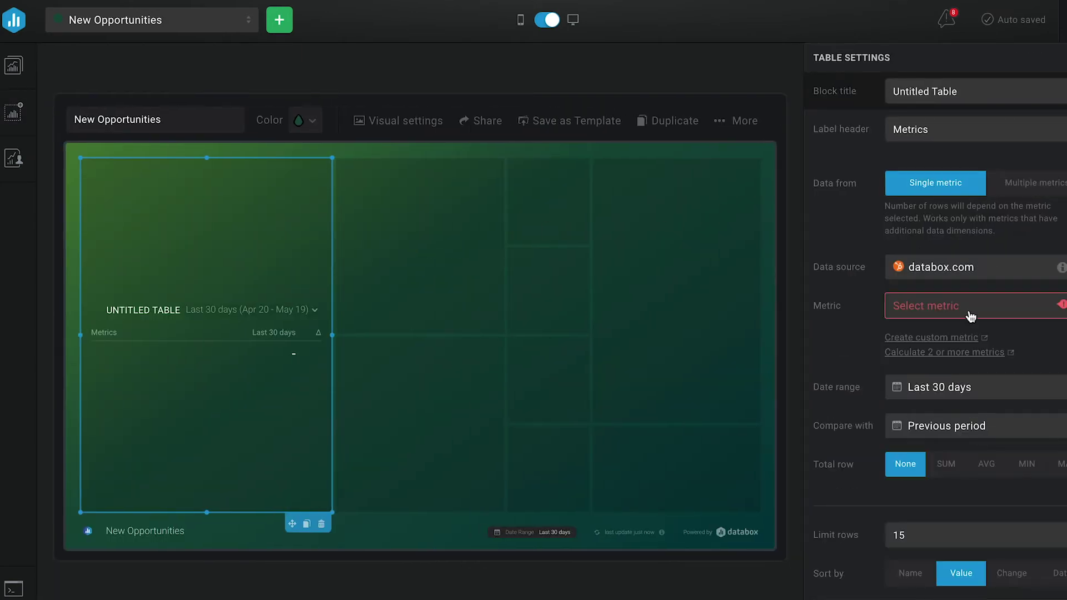
{"action": "left_click", "coordinate": [970, 311]}
{"action": "type", "text": "by email marketin"}
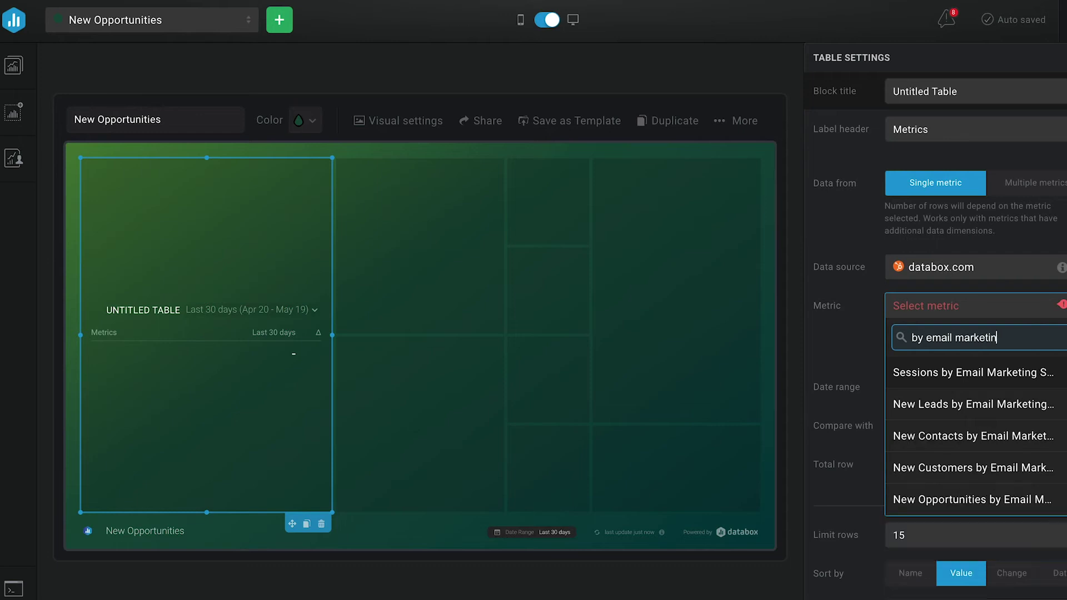
{"action": "left_click", "coordinate": [981, 499]}
{"action": "type", "text": "New Opp by Email Marketing Source"}
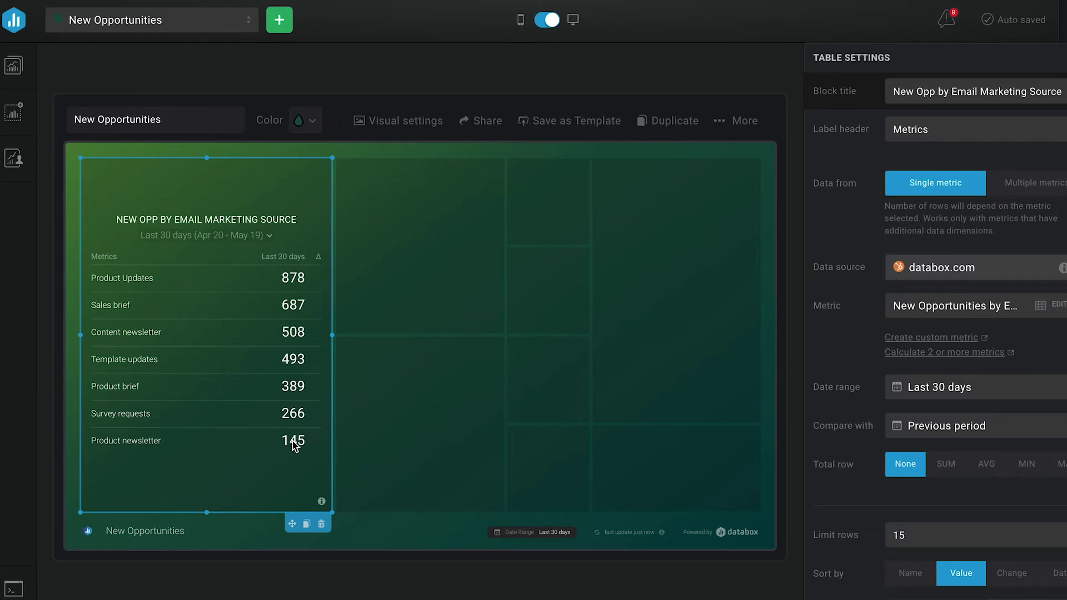
- Set the table's date range to Last Quarter and add a SUM total row
{"action": "left_click", "coordinate": [240, 239]}
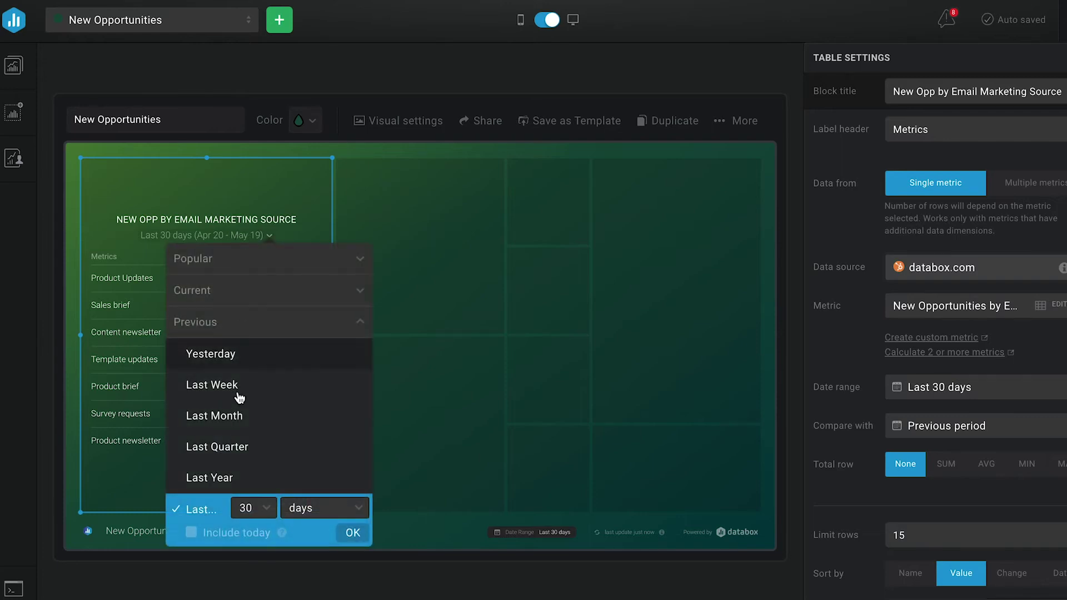
{"action": "left_click", "coordinate": [239, 449]}
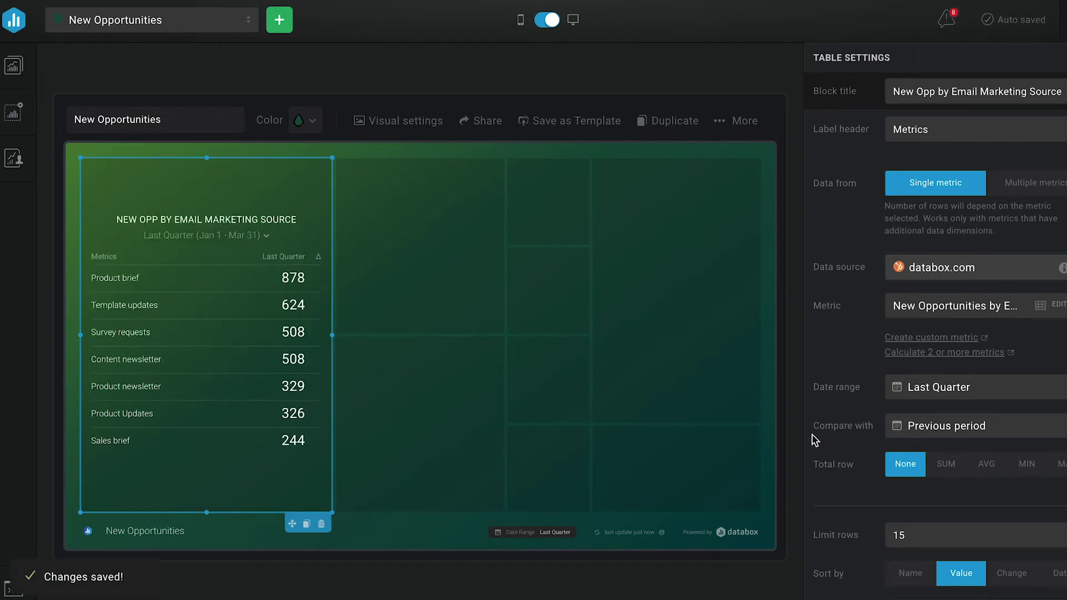
{"action": "left_click", "coordinate": [942, 471]}
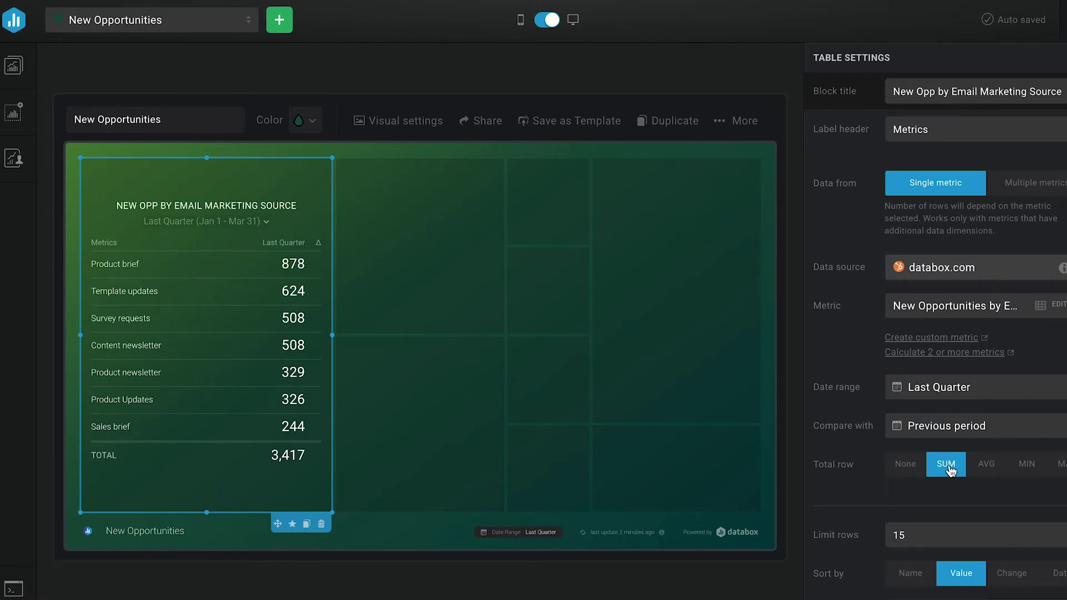
- Place a pie chart in an empty cell and widen its block
{"action": "left_click", "coordinate": [13, 114]}
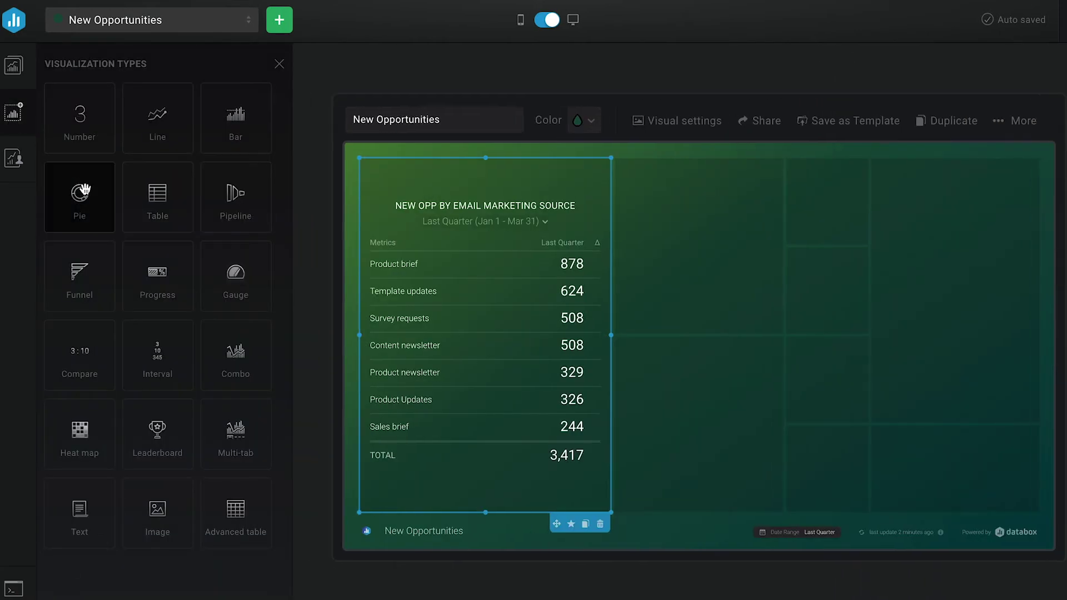
{"action": "left_click_drag", "start_coordinate": [79, 194], "coordinate": [687, 381]}
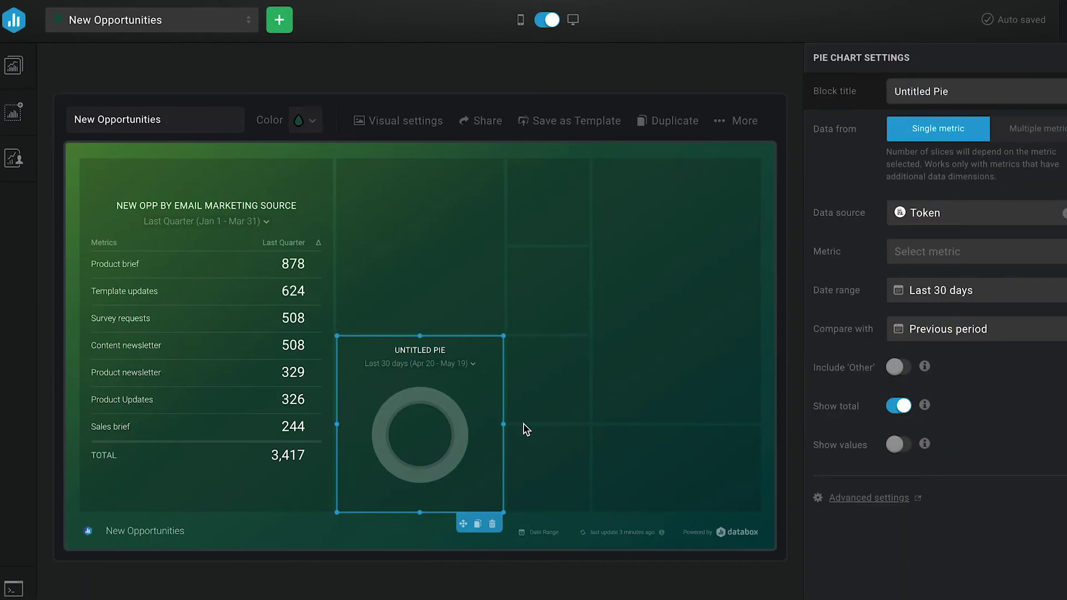
{"action": "left_click_drag", "start_coordinate": [503, 424], "coordinate": [588, 424]}
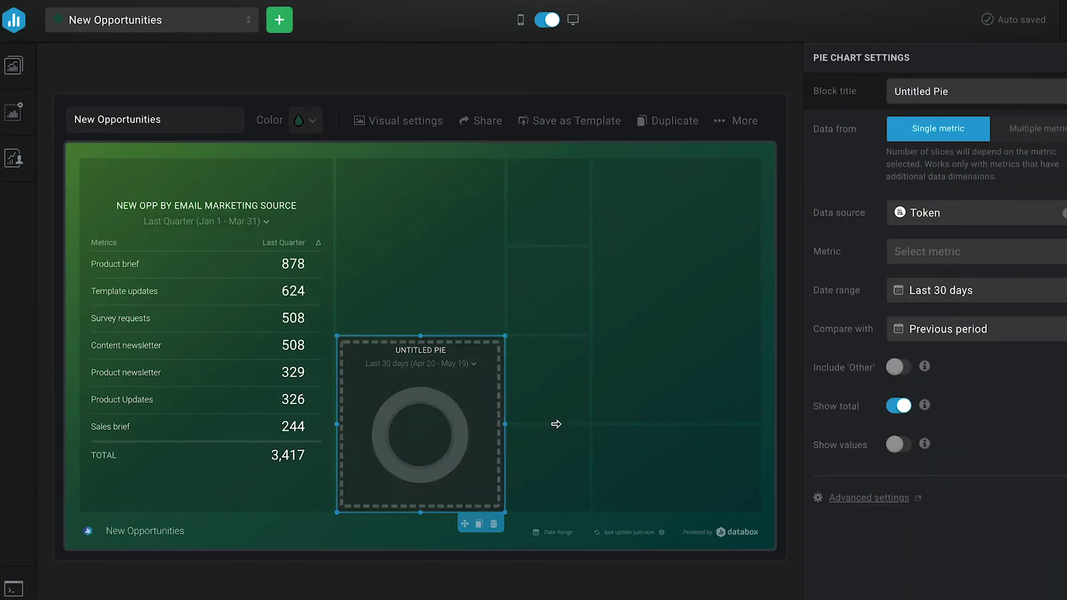
- Set the pie's source to HubSpot Marketing and its metric to New Opportunities by Organic Search
{"action": "left_click", "coordinate": [948, 219]}
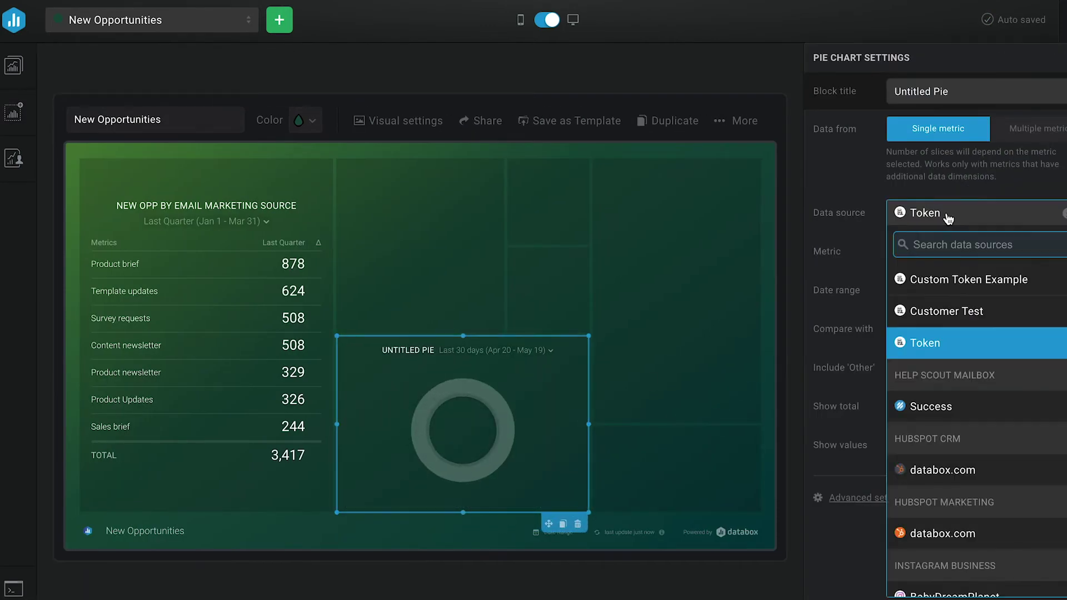
{"action": "type", "text": "hubspot"}
{"action": "left_click", "coordinate": [952, 385]}
{"action": "left_click", "coordinate": [956, 257]}
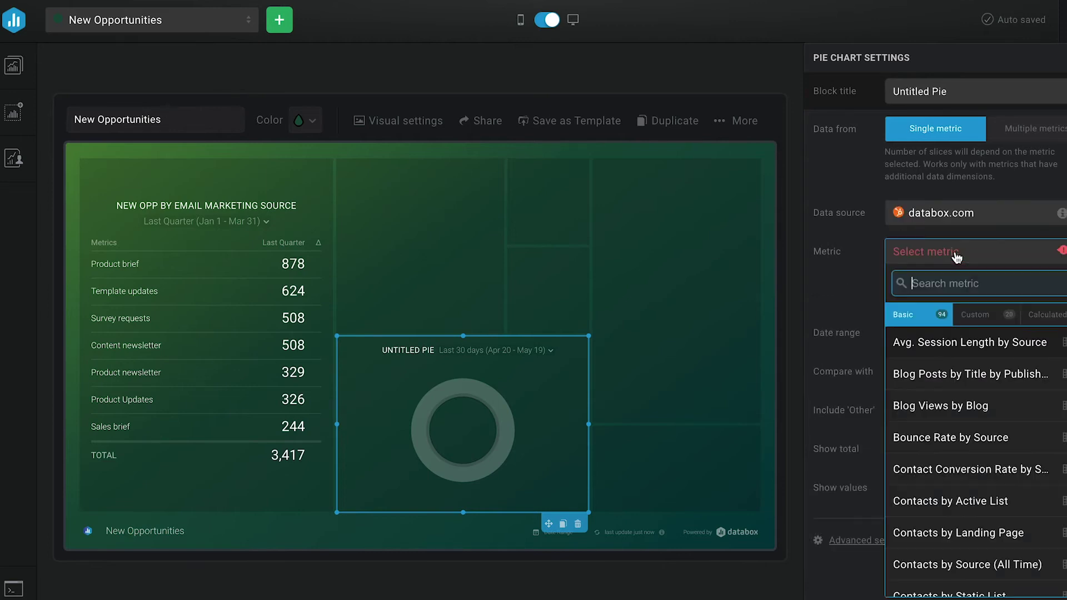
{"action": "type", "text": "by organic"}
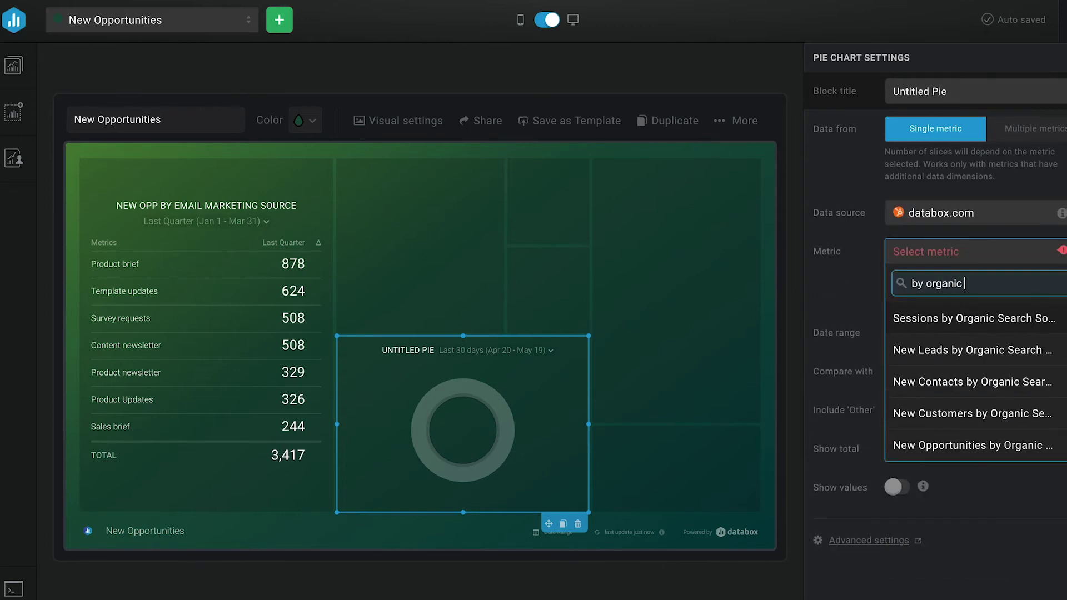
{"action": "left_click", "coordinate": [950, 454]}
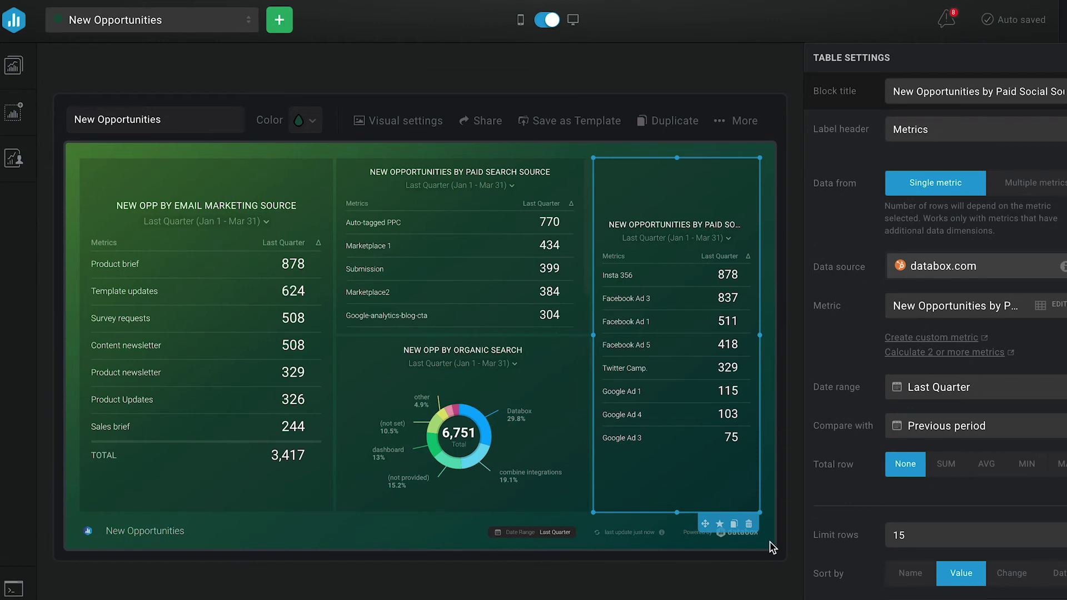
- Add SUM total rows to the Paid Social and Paid Search tables
{"action": "left_click", "coordinate": [946, 464]}
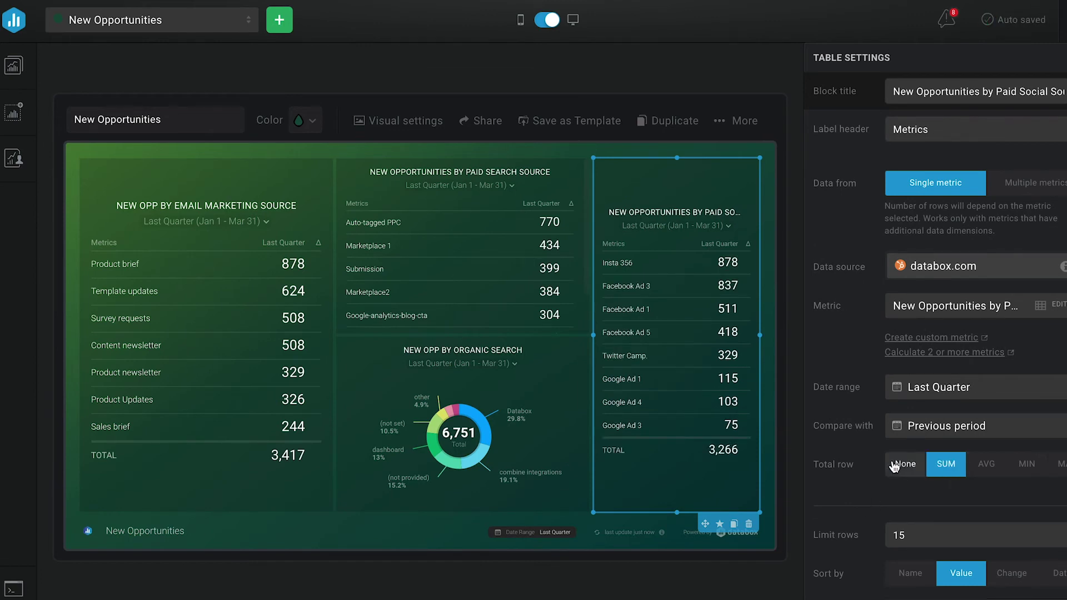
{"action": "left_click", "coordinate": [509, 273]}
{"action": "scroll", "coordinate": [495, 294], "scroll_direction": "down", "scroll_amount": 2}
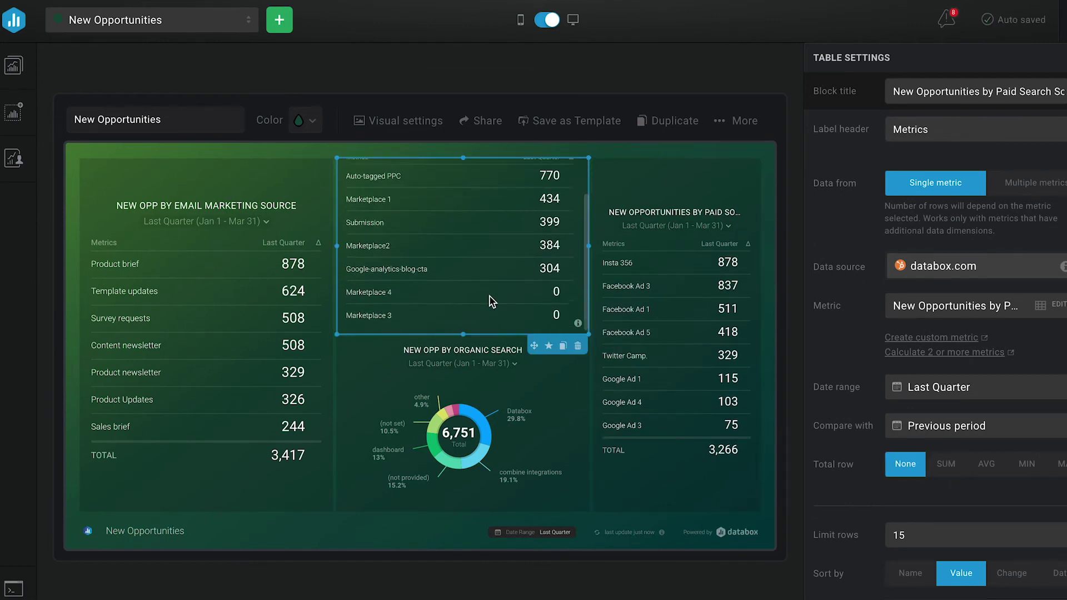
{"action": "left_click", "coordinate": [946, 464]}
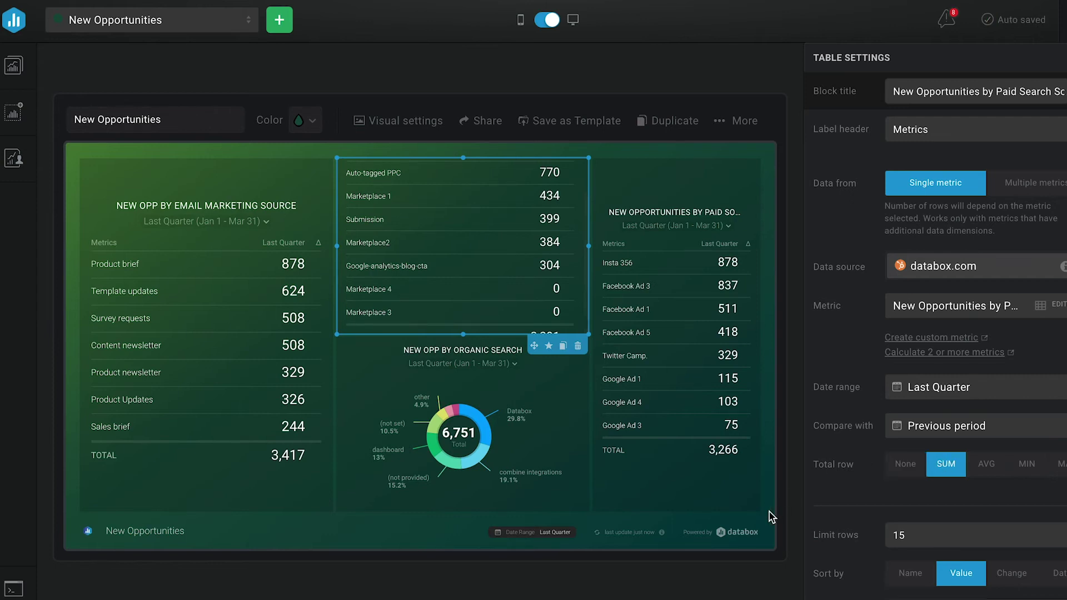
{"action": "scroll", "coordinate": [461, 261], "scroll_direction": "up", "scroll_amount": 3}
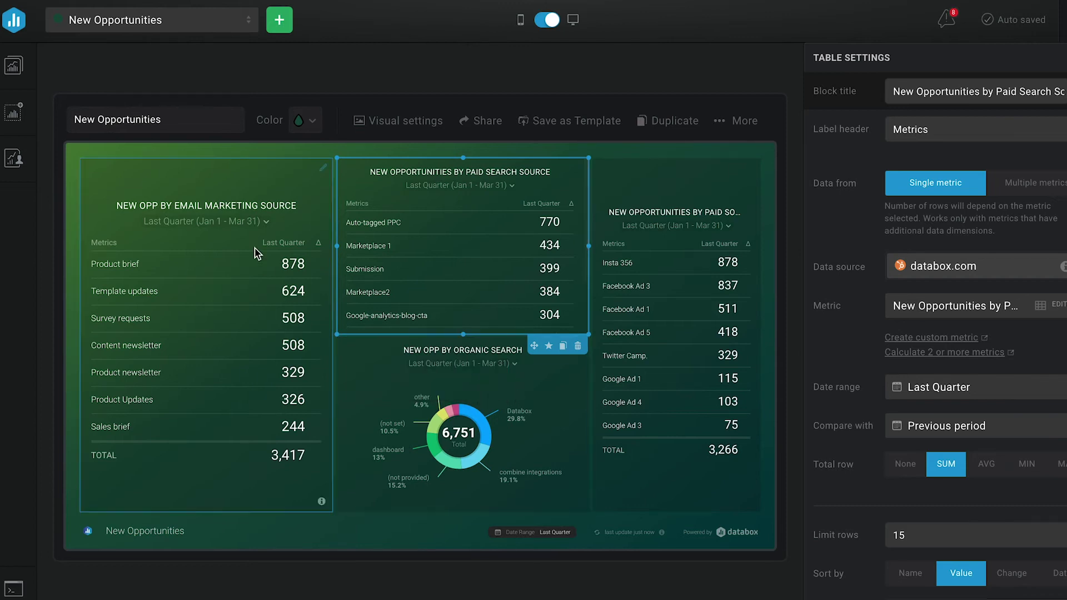
{"action": "mouse_move", "coordinate": [675, 334]}
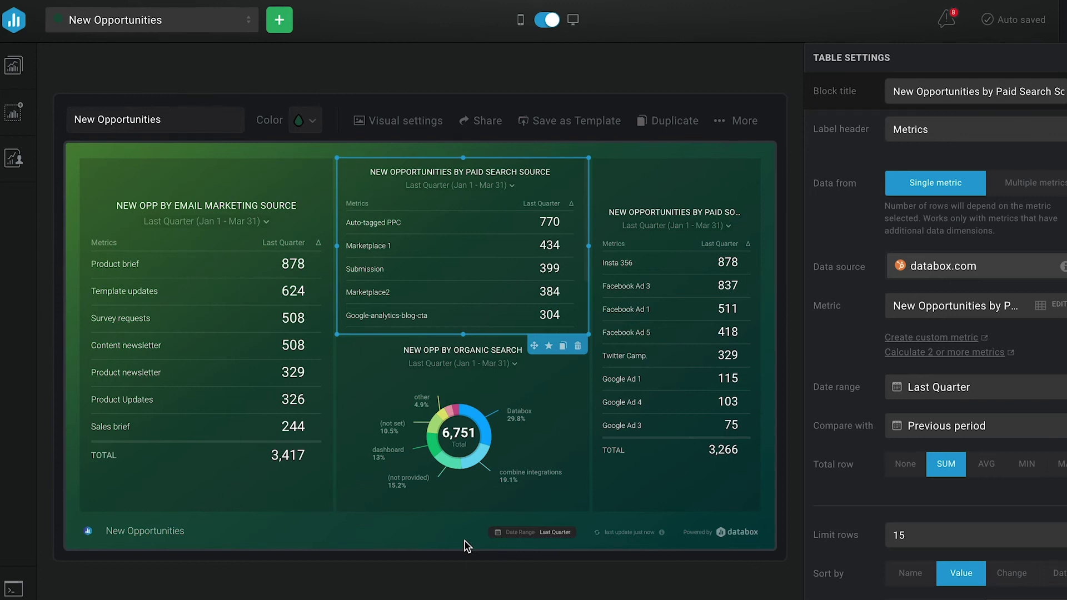
{"action": "mouse_move", "coordinate": [675, 375]}
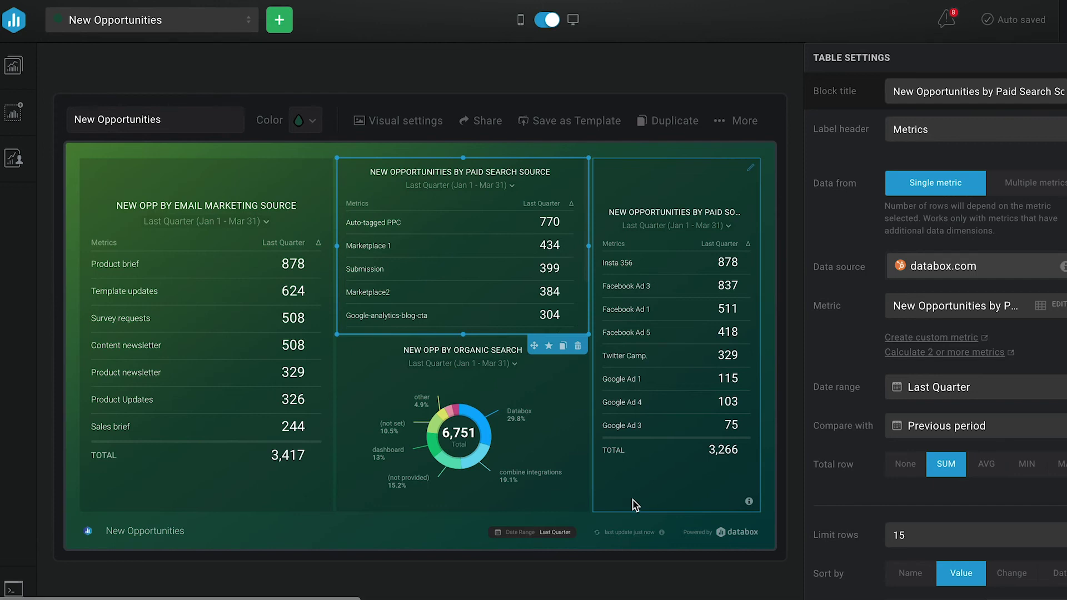
{"action": "left_click", "coordinate": [633, 505]}
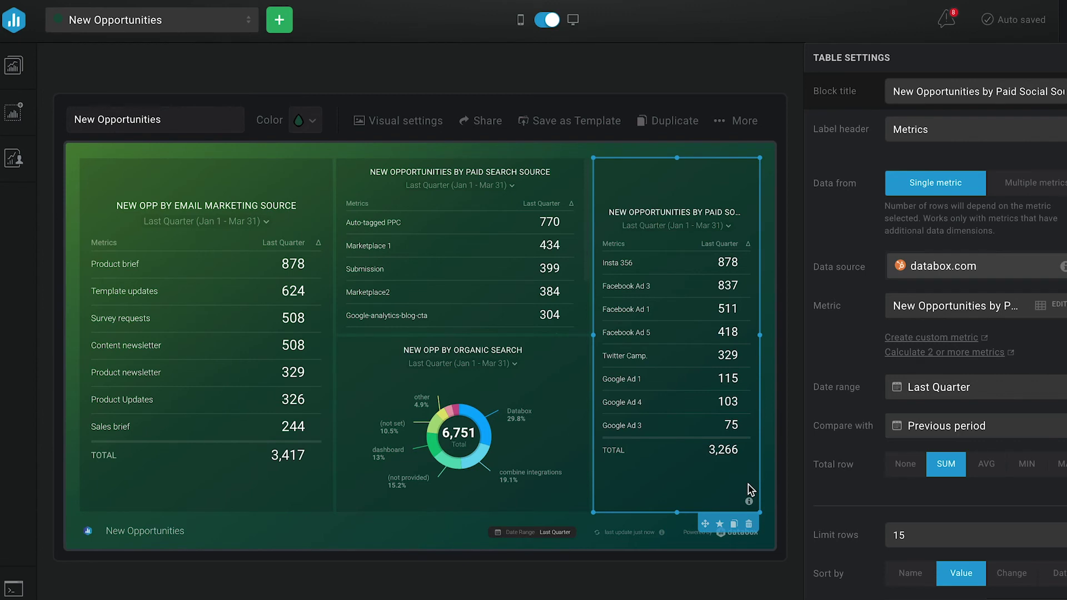
{"action": "left_click", "coordinate": [225, 494]}
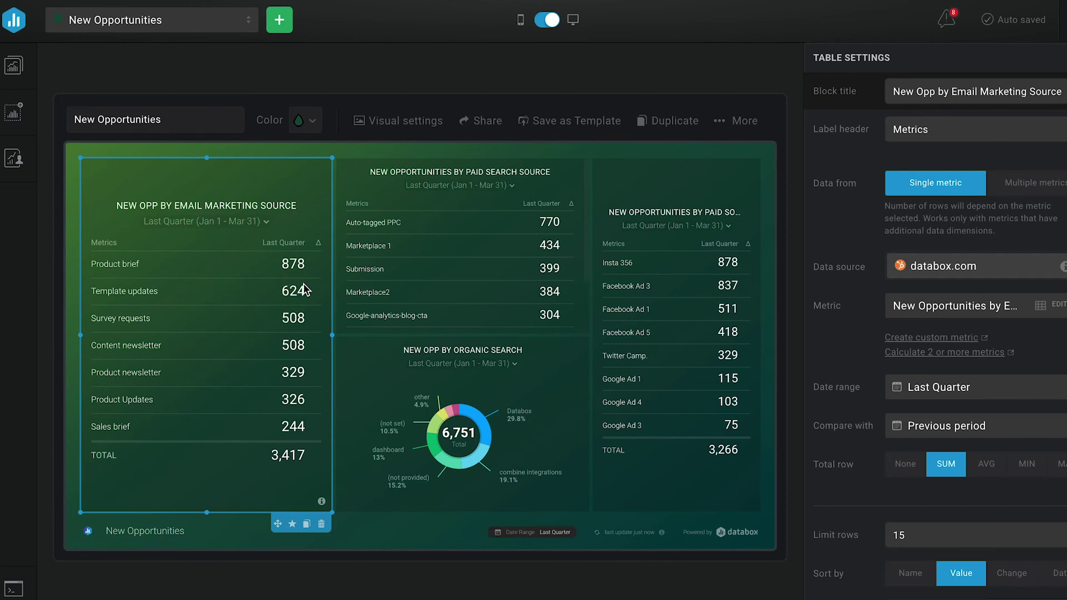
{"action": "left_click", "coordinate": [394, 305]}
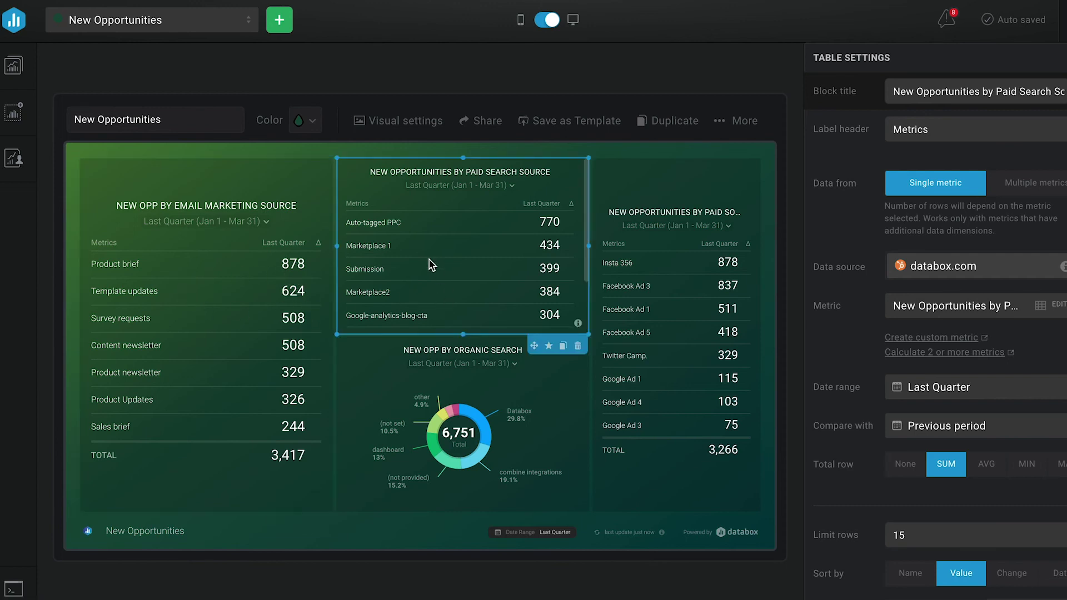
{"action": "scroll", "coordinate": [506, 306], "scroll_direction": "down", "scroll_amount": 3}
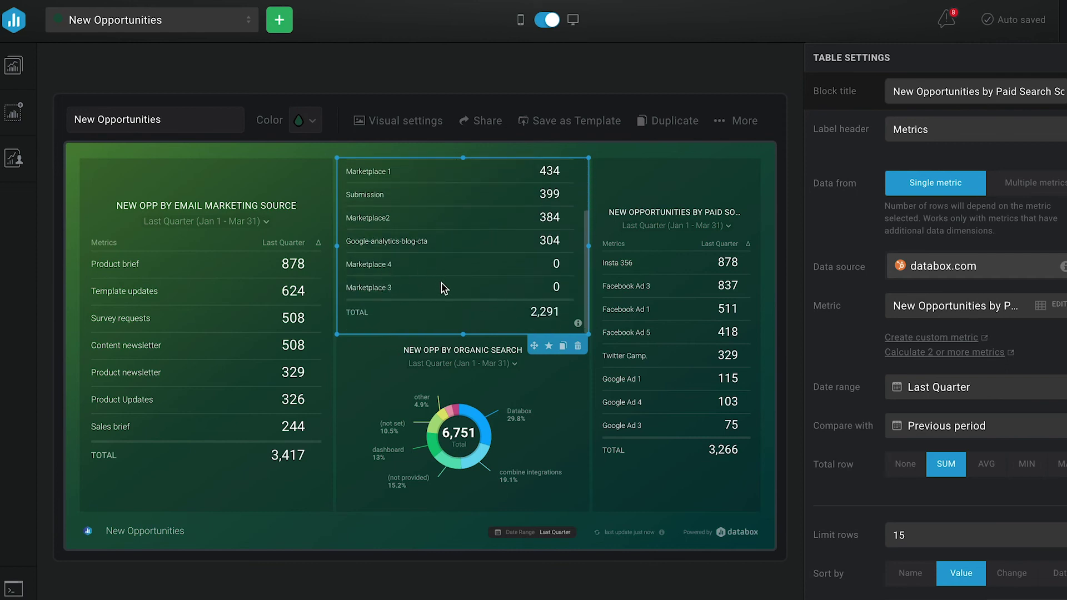
{"action": "scroll", "coordinate": [482, 290], "scroll_direction": "up", "scroll_amount": 3}
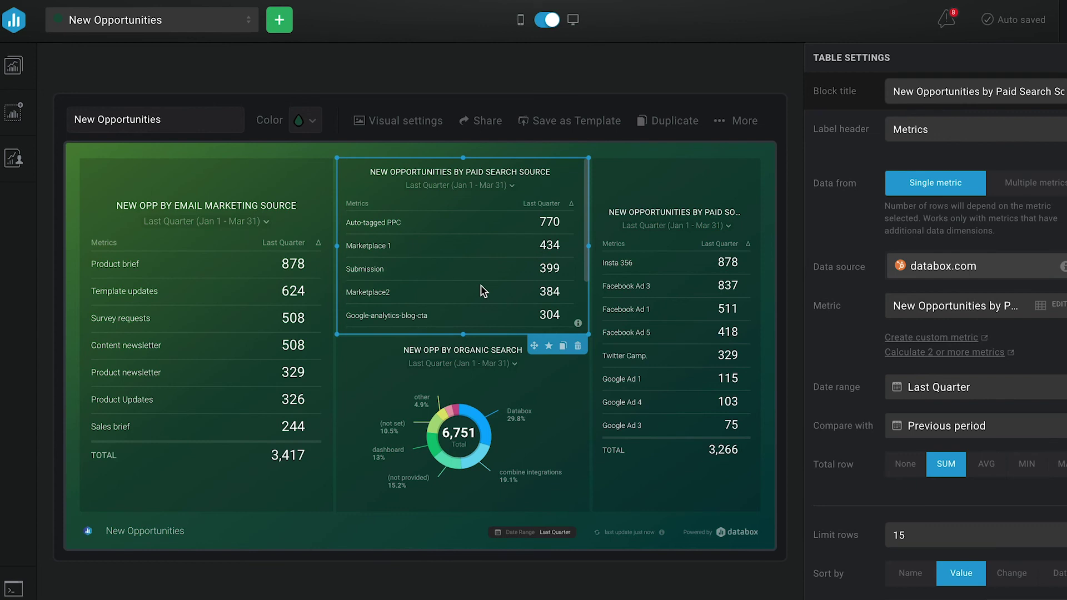